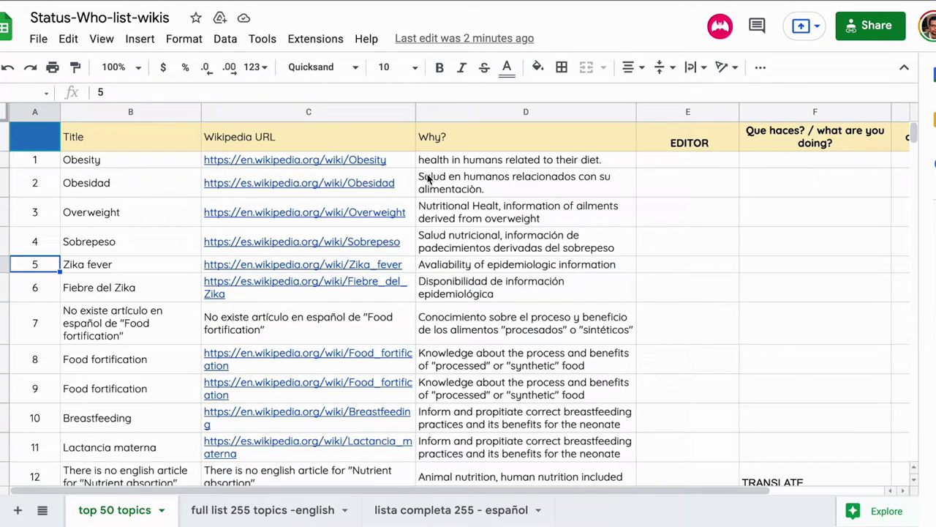
Step: Inspect the what-are-you-doing header cell and the Fiebre del Zika reason cell
left_click(762, 160)
scroll(731, 167, "right", 3)
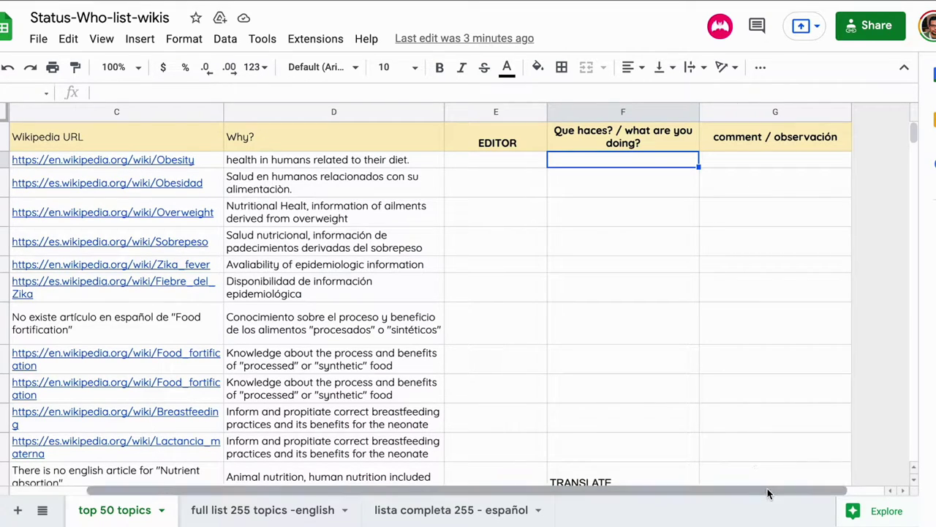
left_click_drag(767, 488, 680, 481)
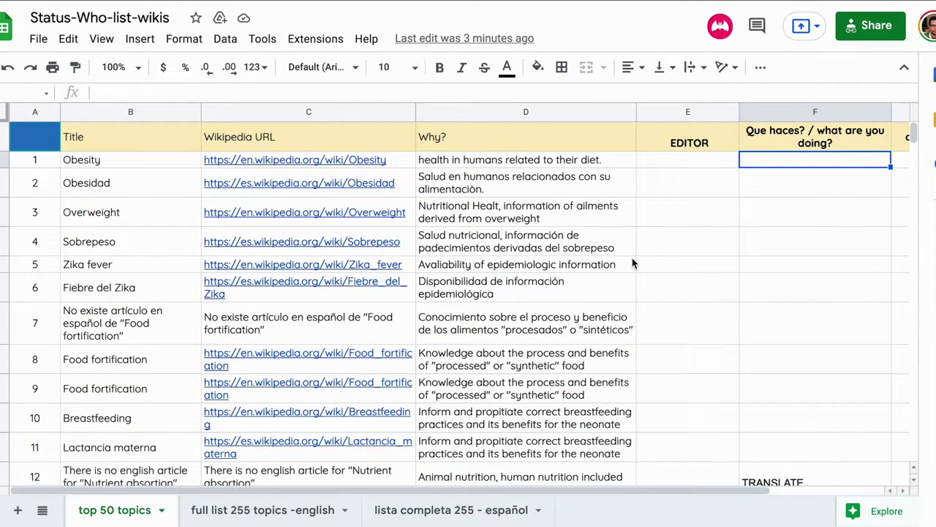
scroll(632, 264, "down", 1)
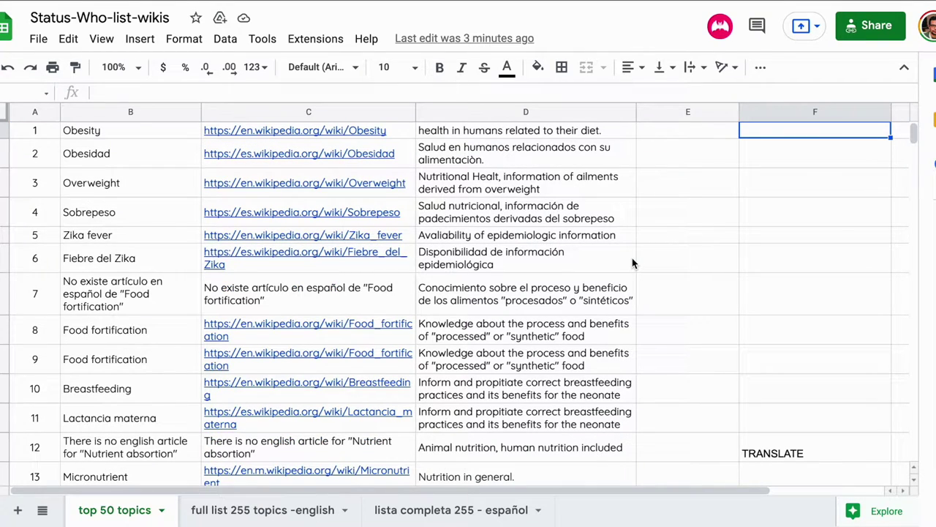
left_click(632, 260)
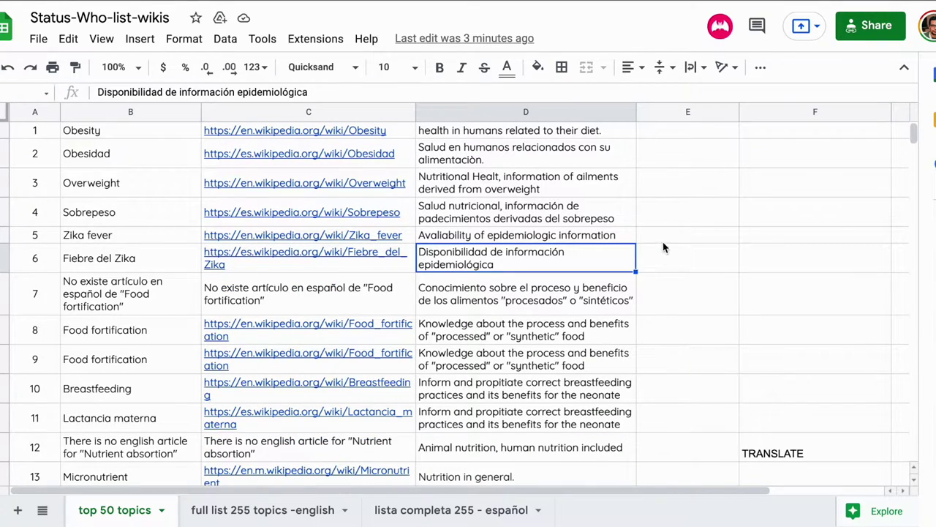
scroll(663, 241, "up", 1)
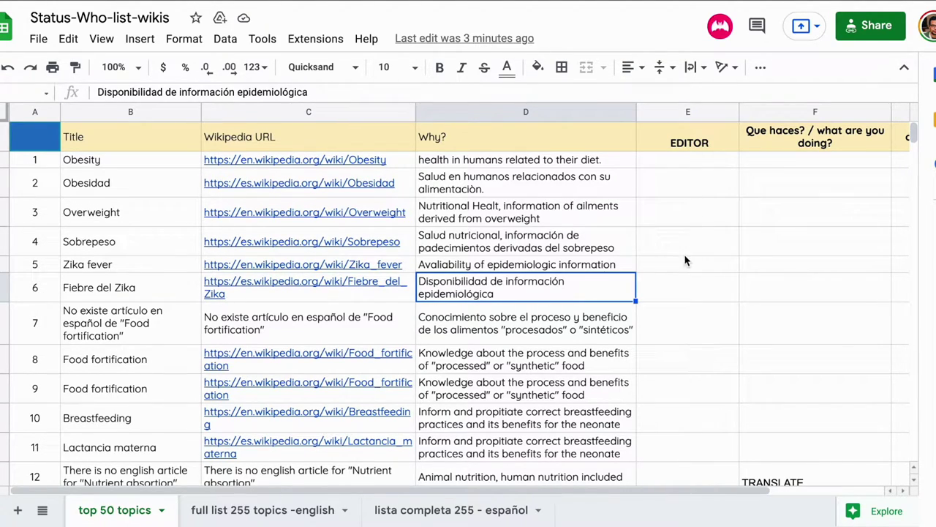
scroll(768, 488, "right", 3)
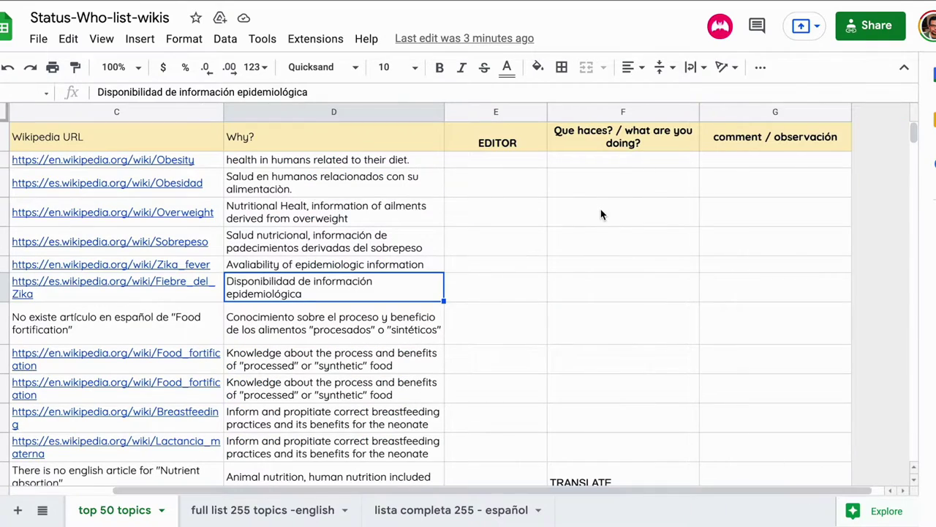
scroll(601, 212, "down", 8)
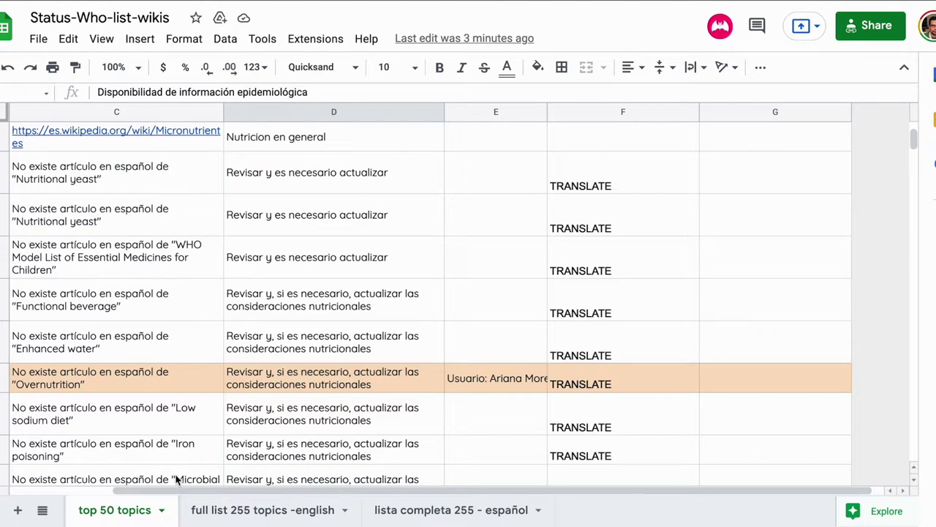
Step: Scroll and pan across the sheet to review its rows and columns
left_click_drag(145, 495, 86, 494)
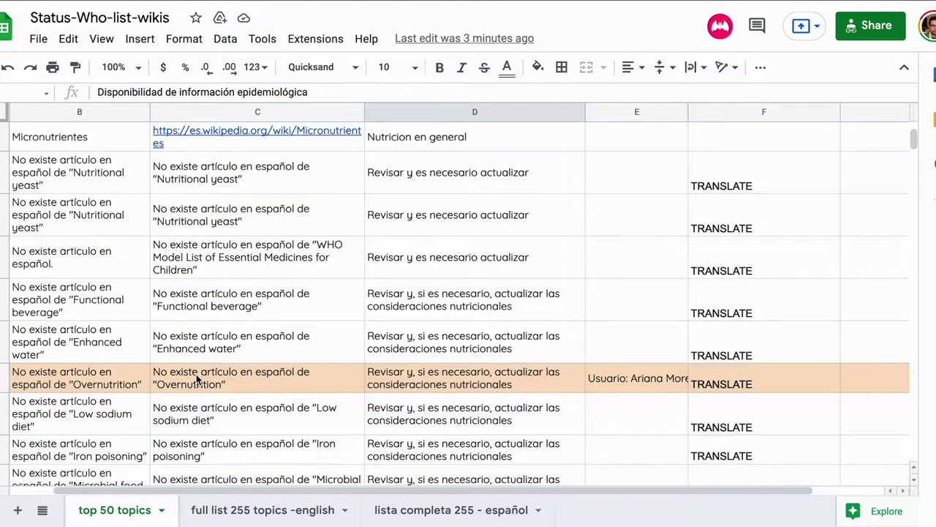
scroll(634, 410, "down", 3)
scroll(633, 409, "right", 2)
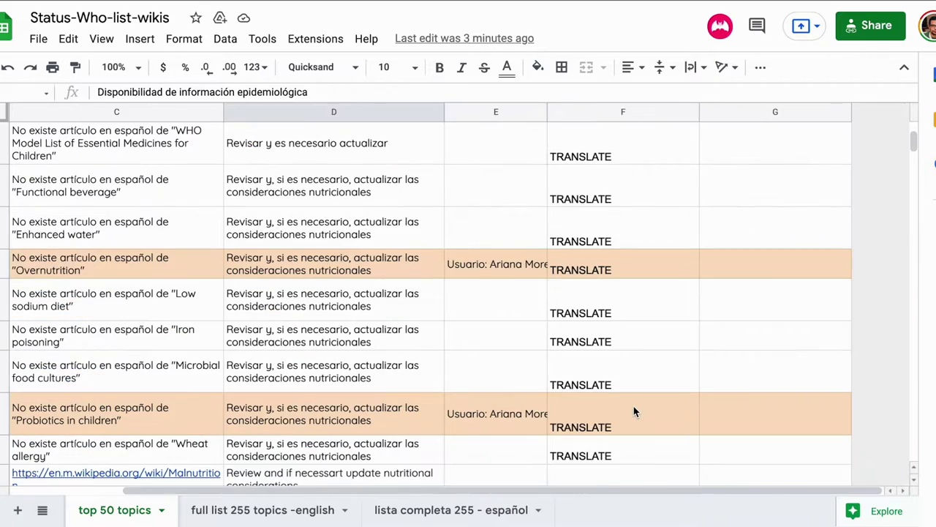
scroll(633, 409, "up", 3)
scroll(633, 409, "left", 4)
scroll(634, 411, "up", 5)
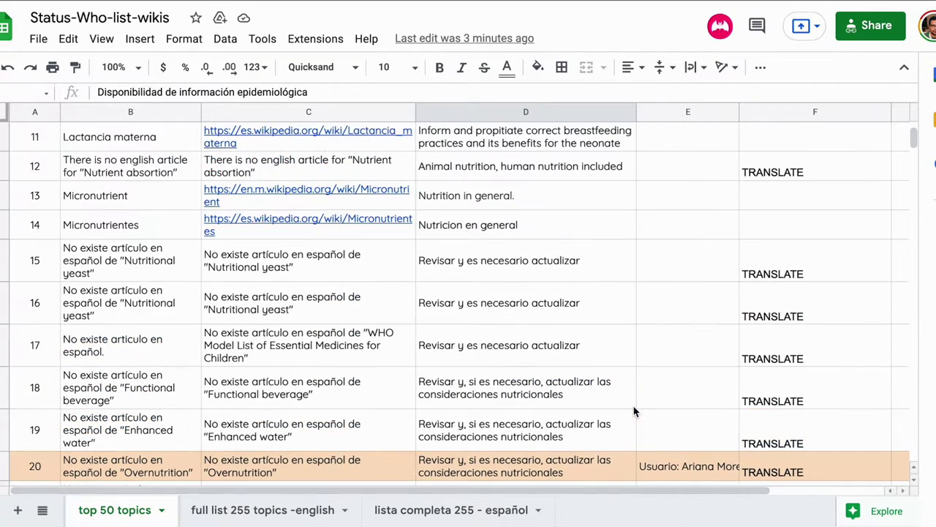
scroll(634, 411, "right", 1)
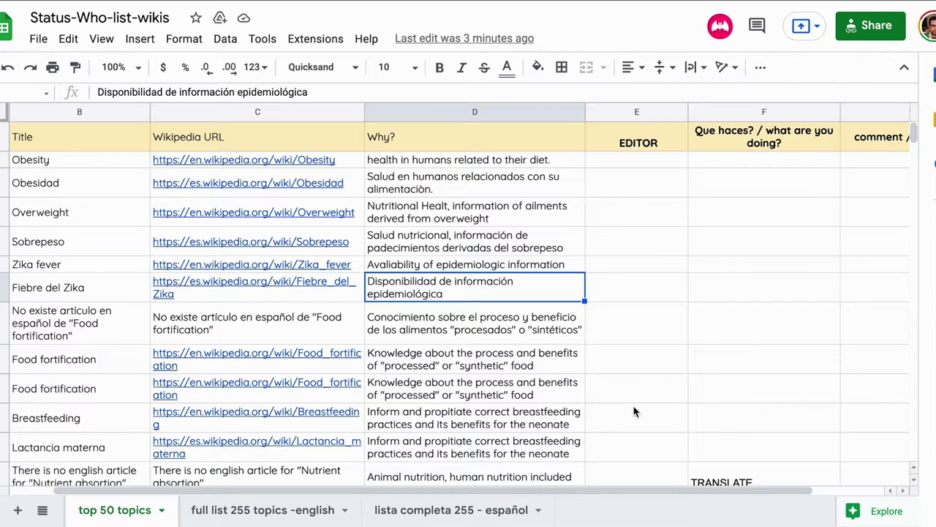
left_click_drag(681, 491, 722, 494)
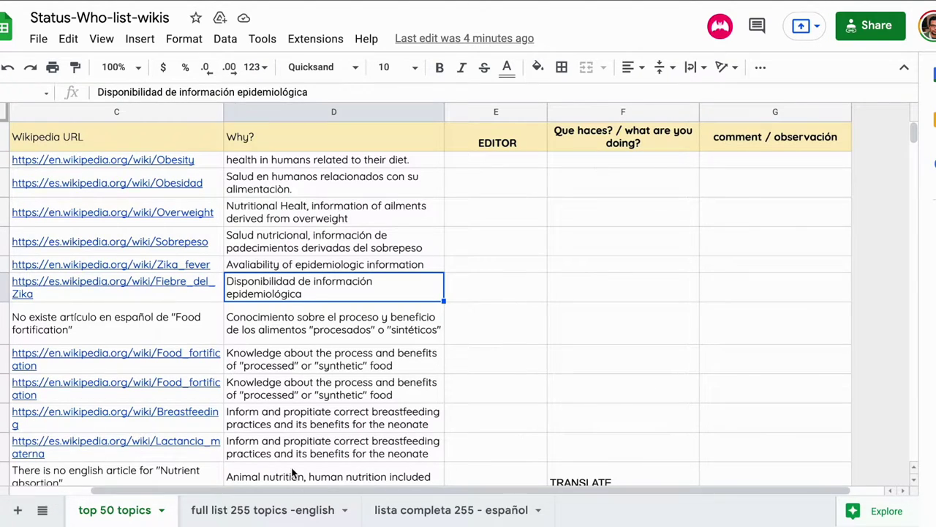
Step: On 'full list 255 topics -english', select the Folate and Bulimia_nervosa EDITOR cells, cancelling the column E copy
mouse_move(148, 366)
left_click(278, 510)
left_click(621, 324)
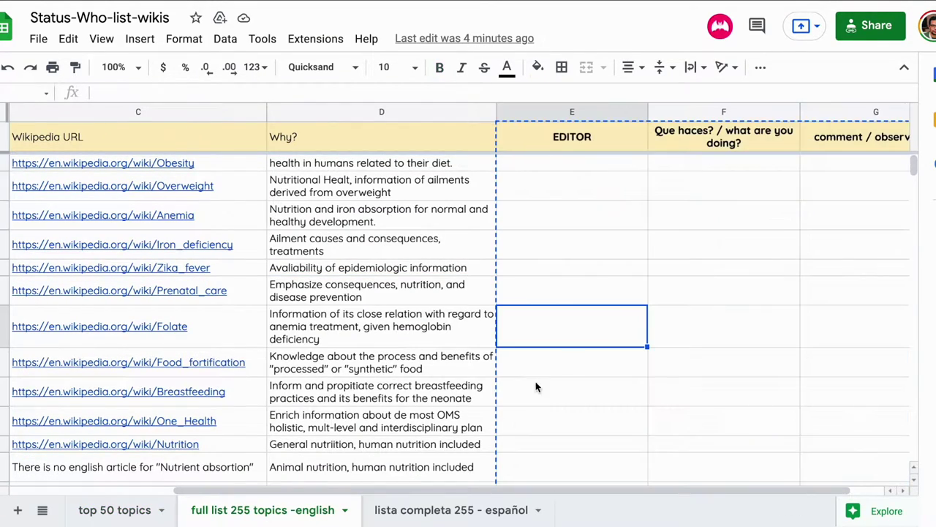
scroll(582, 401, "down", 5)
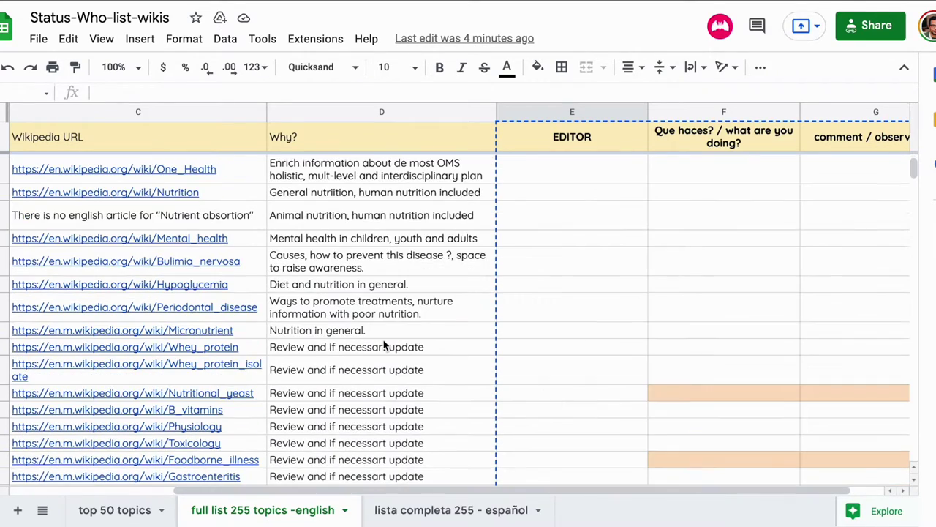
left_click(610, 269)
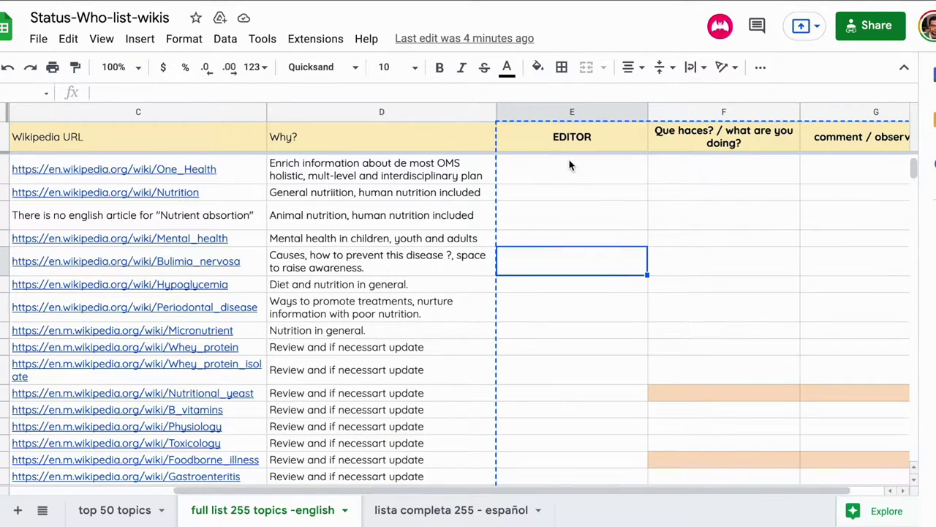
key("Escape")
Step: Go to the 'lista completa 255 - español' tab and scroll down its Spanish articles
left_click(472, 509)
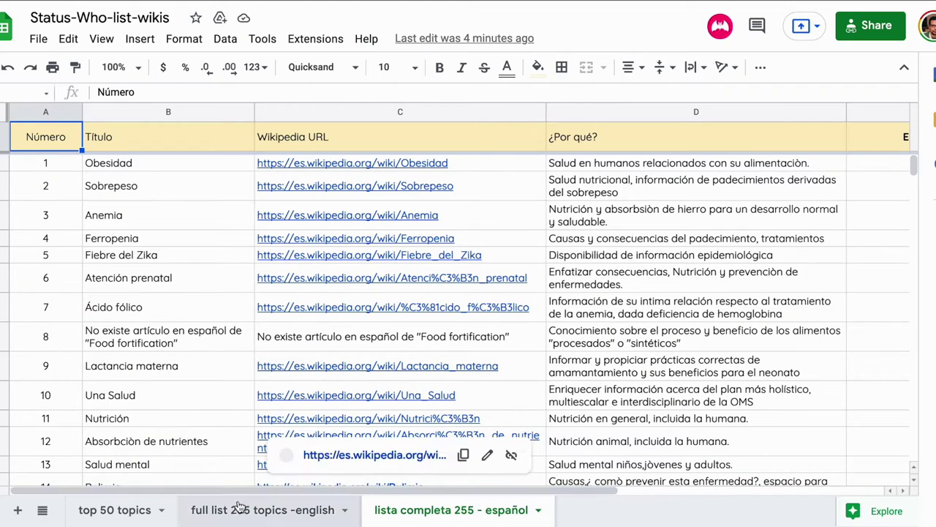
scroll(431, 336, "down", 5)
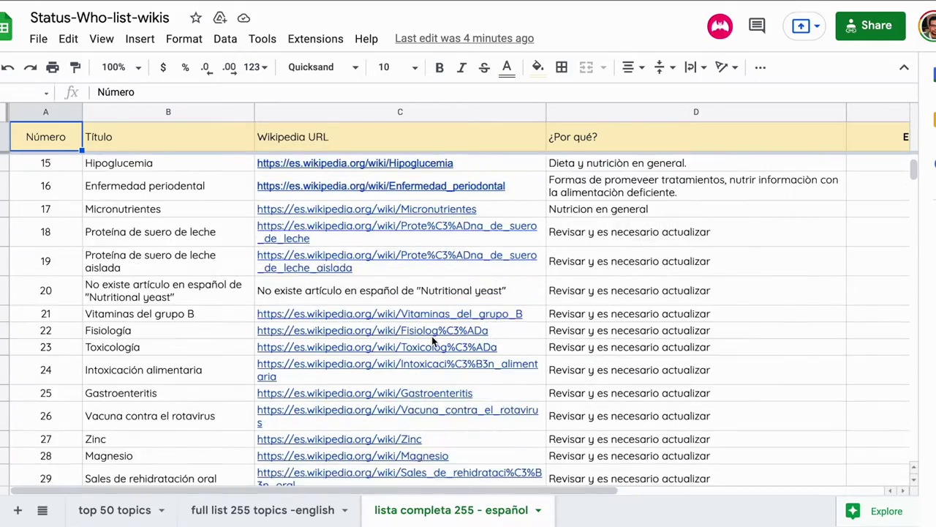
scroll(431, 336, "down", 1)
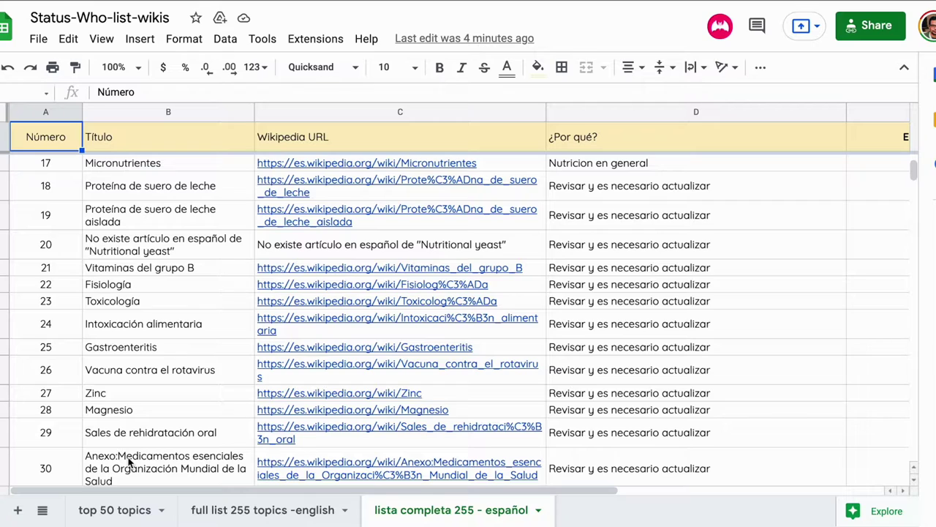
left_click(134, 509)
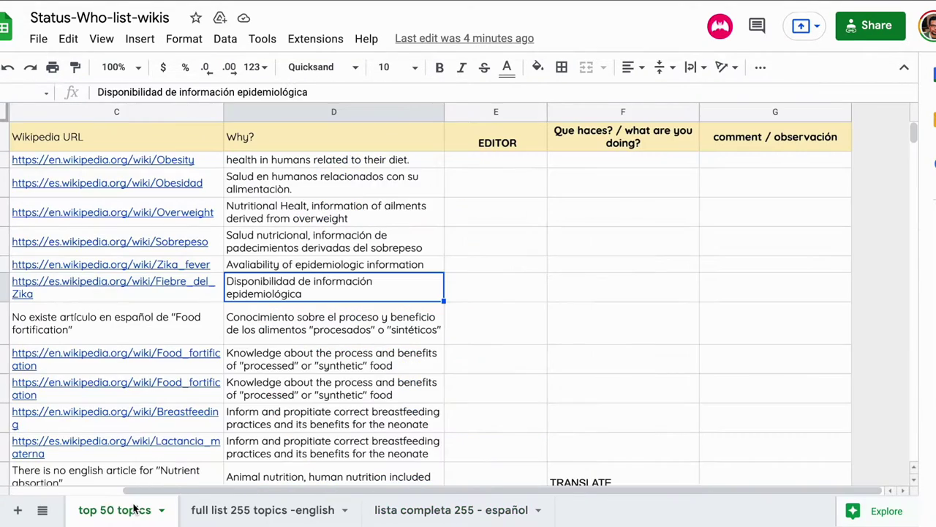
mouse_move(125, 413)
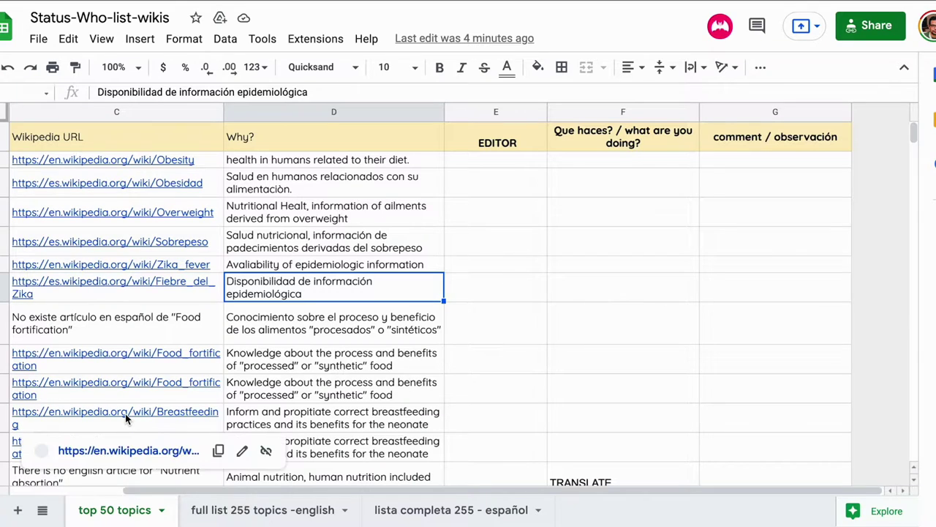
scroll(115, 490, "left", 5)
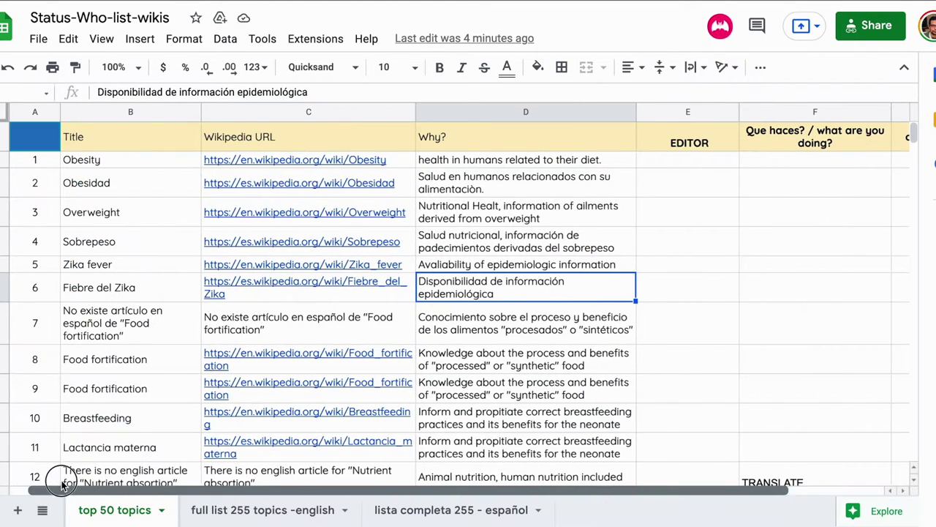
mouse_move(267, 213)
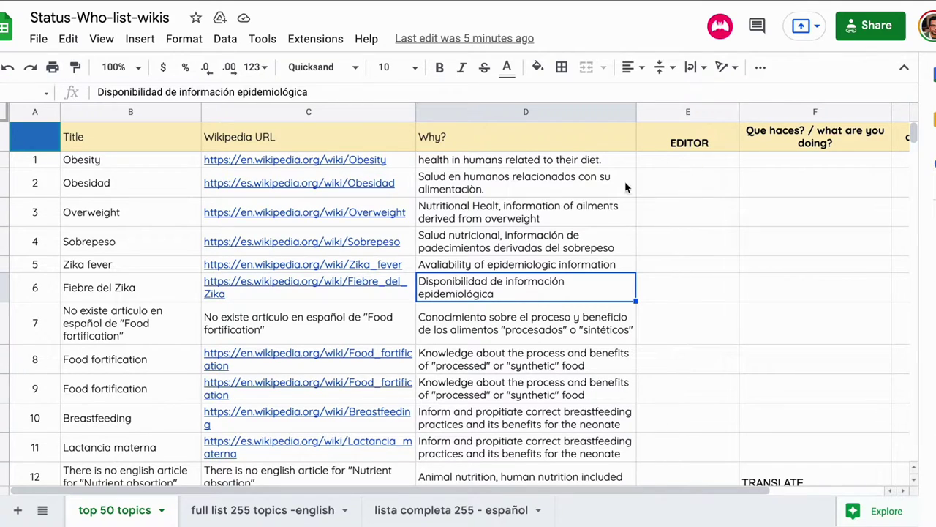
mouse_move(325, 215)
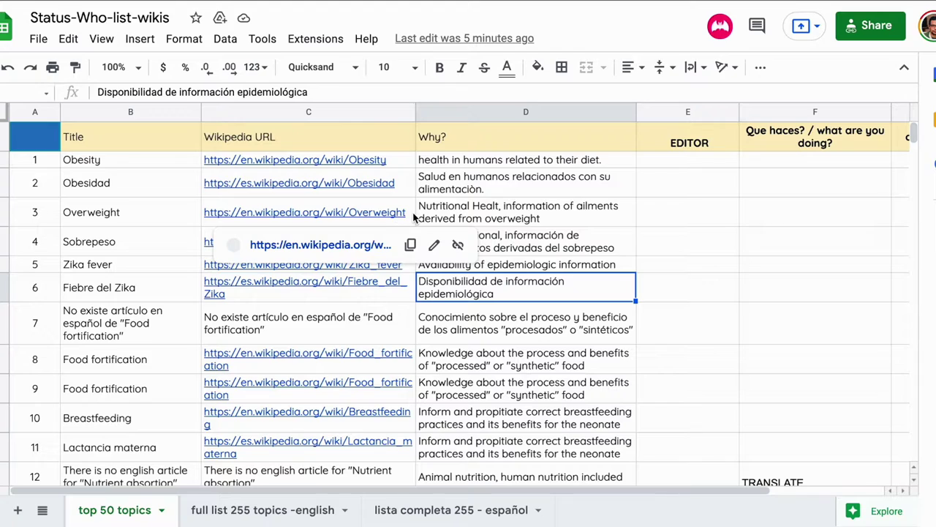
left_click(673, 219)
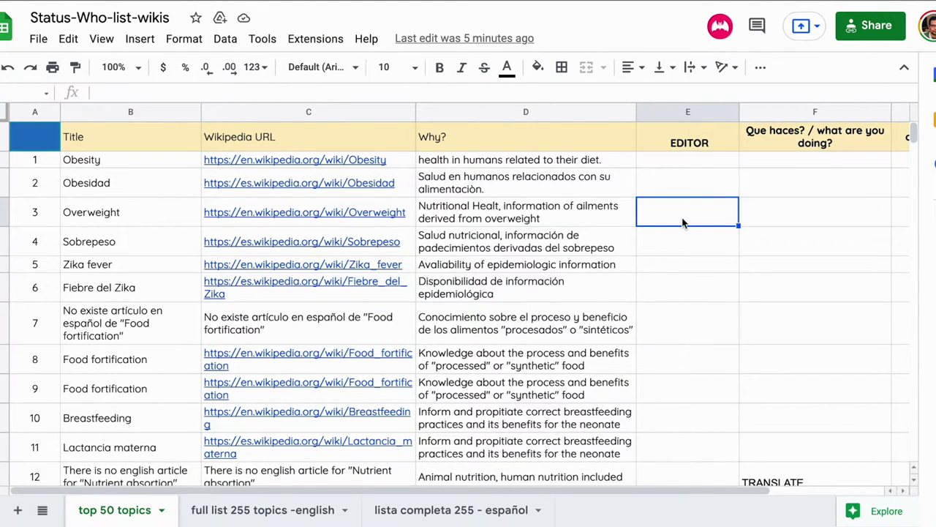
left_click(775, 225)
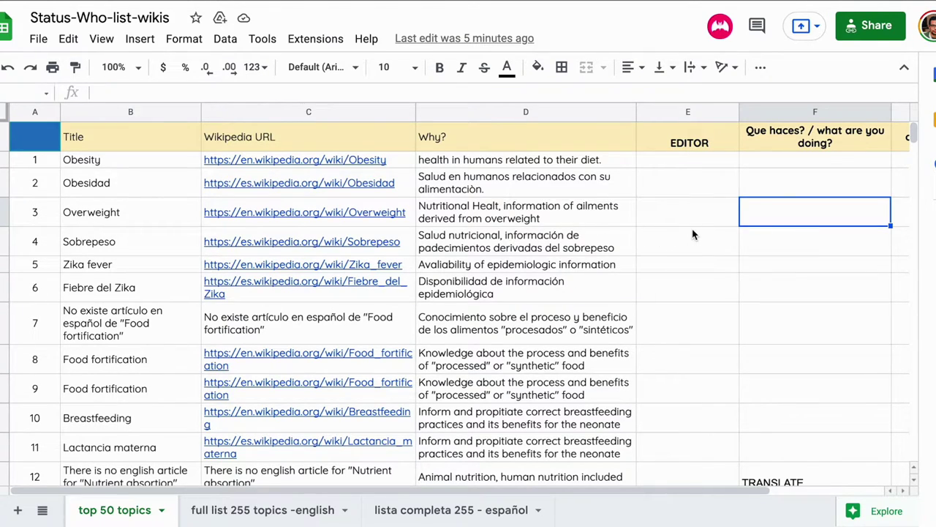
key("Right")
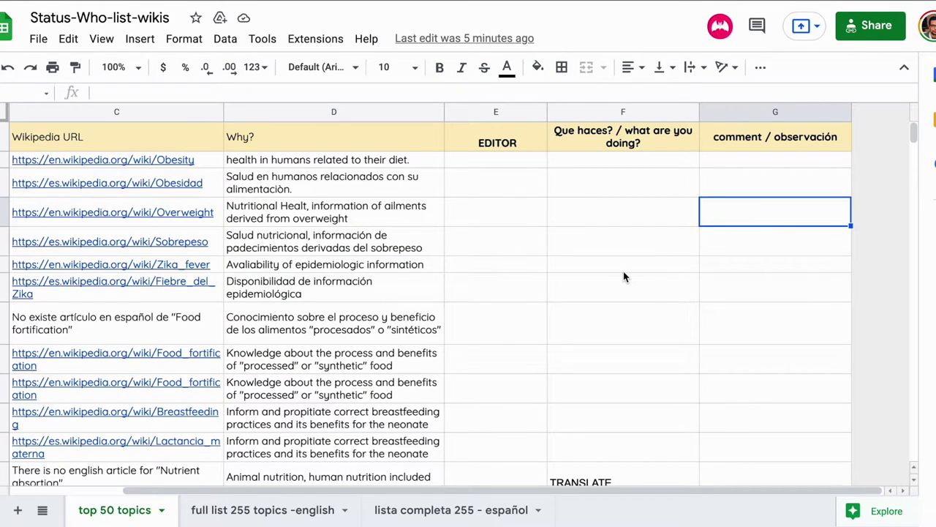
scroll(623, 275, "down", 5)
scroll(624, 277, "down", 3)
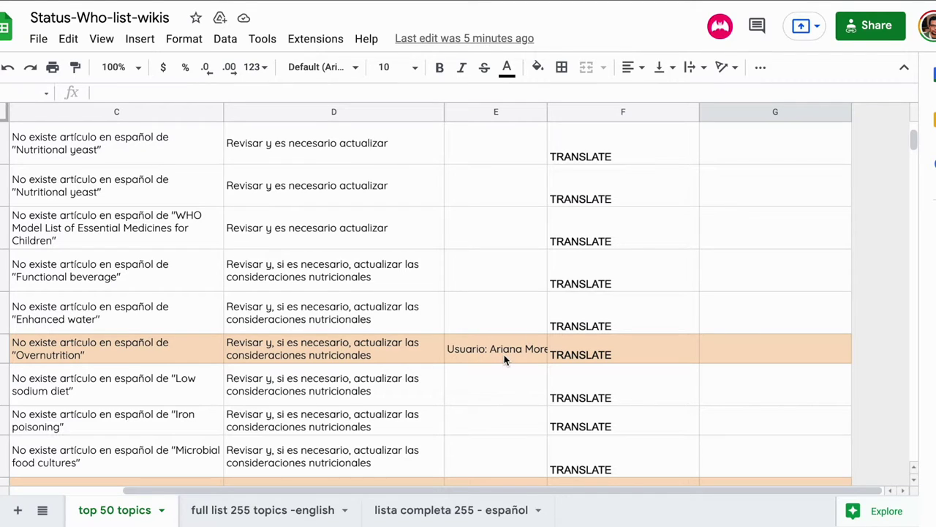
left_click(112, 349)
key("Left")
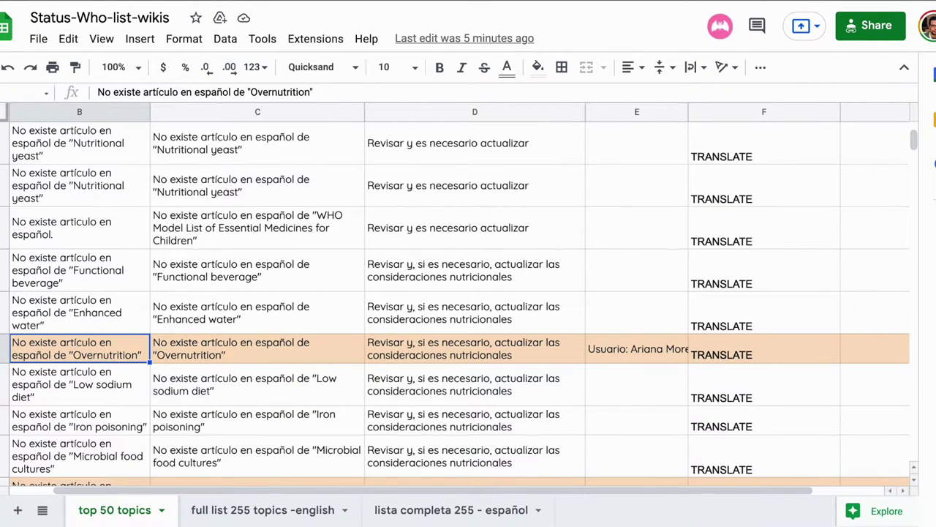
key("Left")
key("Right")
key("Right")
key("Right")
key("Right")
key("Right")
key("Right")
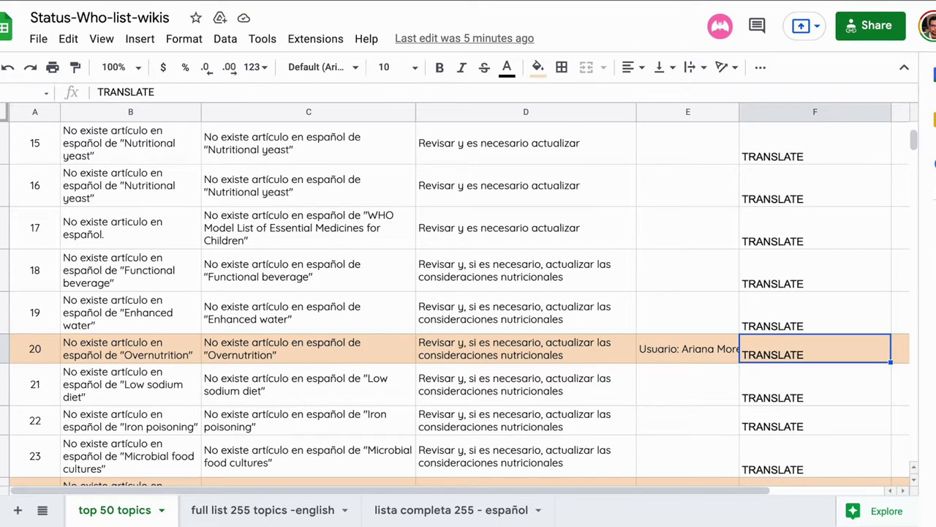
key("Left")
key("Left")
key("Left")
key("Left")
key("Left")
key("Left")
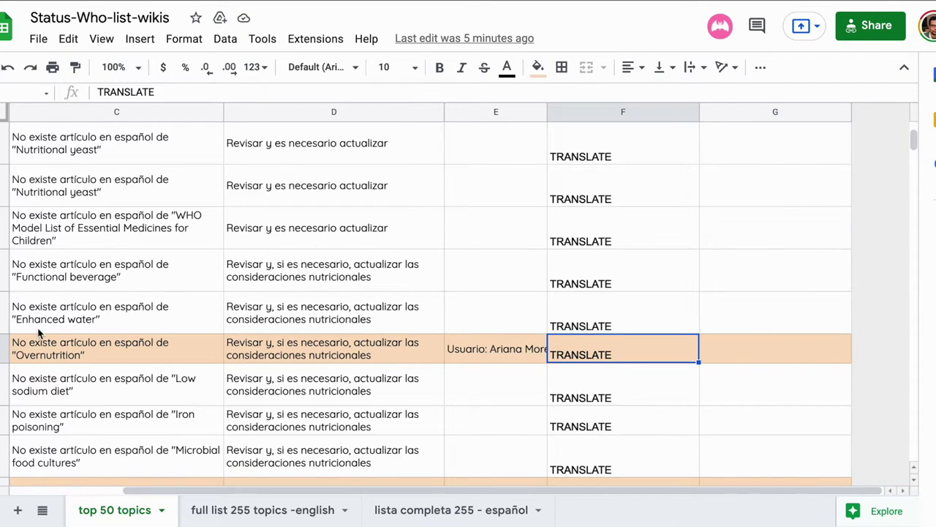
scroll(159, 332, "up", 10)
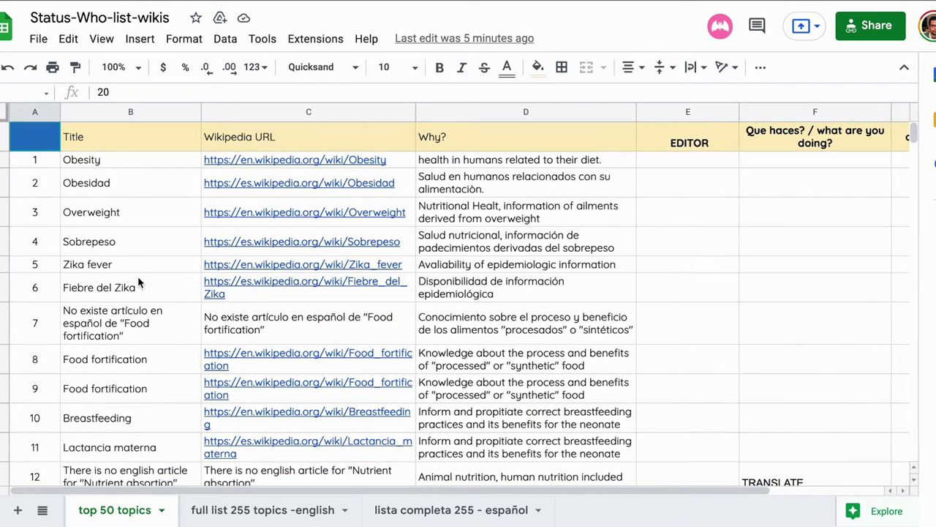
left_click(268, 510)
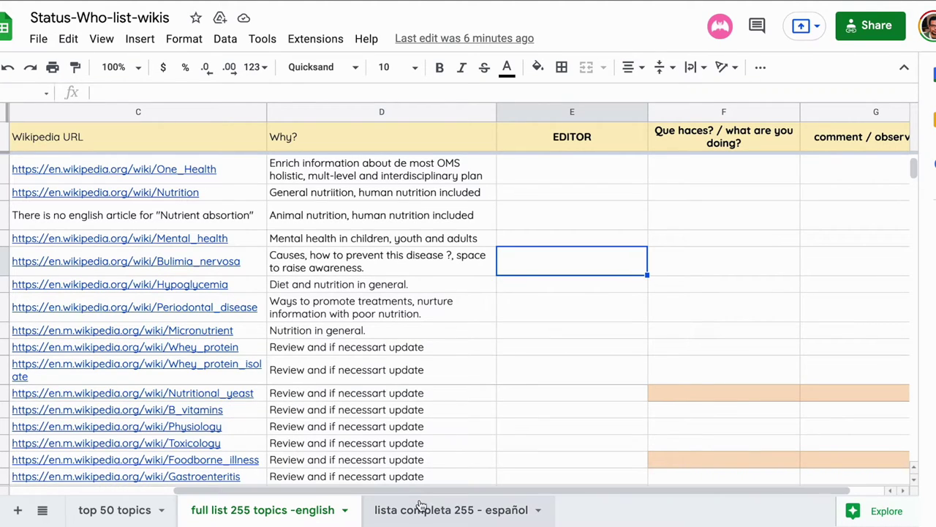
Step: Scroll through the English topic list, then return to the 'lista completa 255 - español' tab
scroll(407, 316, "down", 1)
scroll(409, 322, "down", 3)
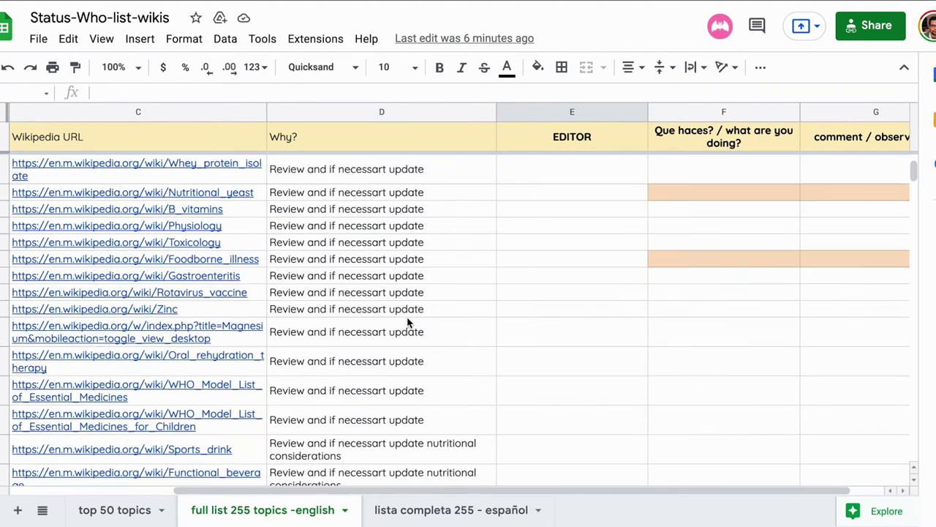
scroll(512, 220, "up", 7)
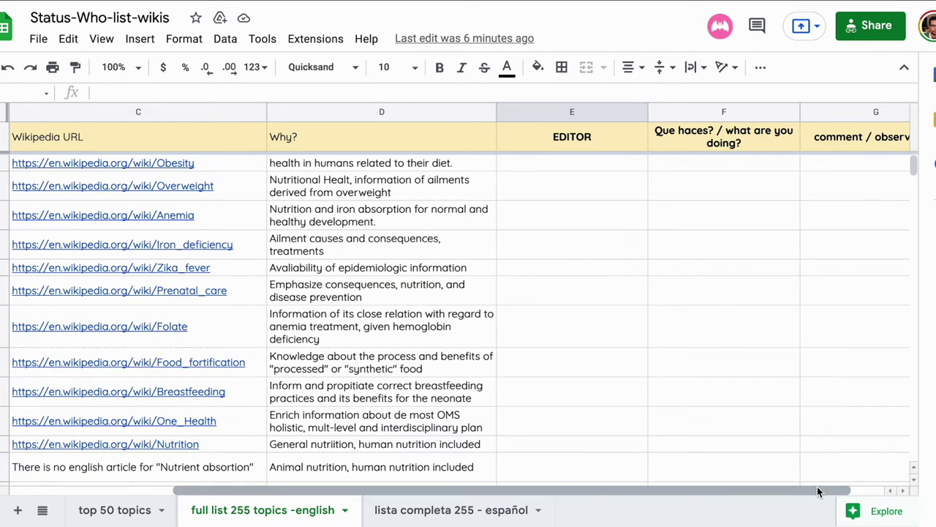
left_click_drag(817, 491, 846, 494)
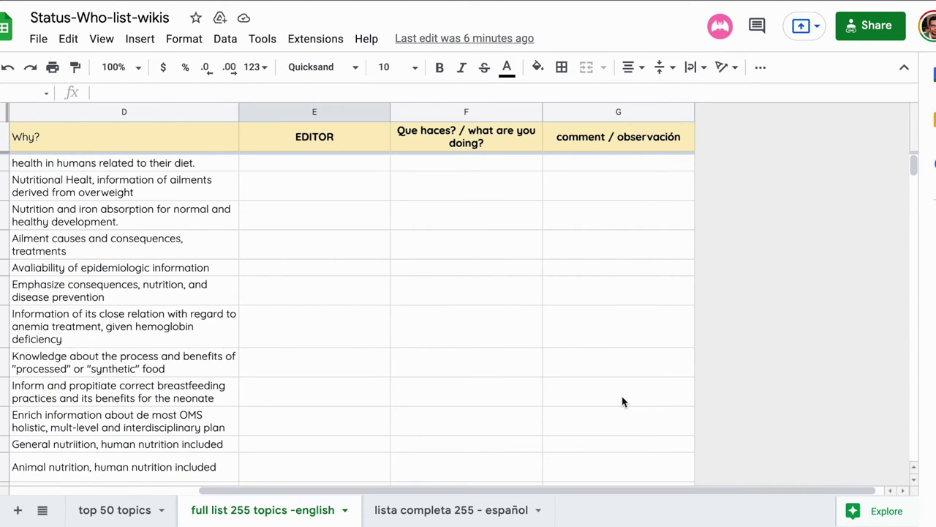
left_click_drag(619, 490, 508, 468)
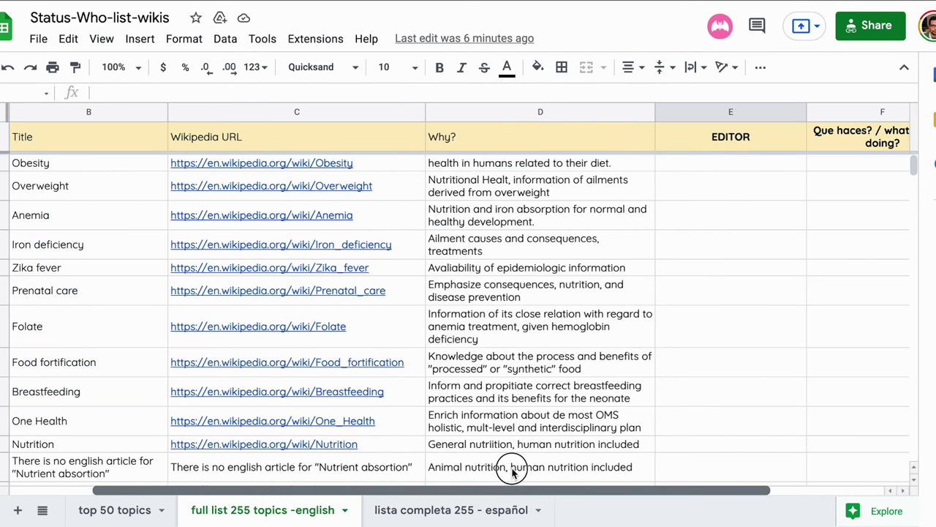
left_click(448, 512)
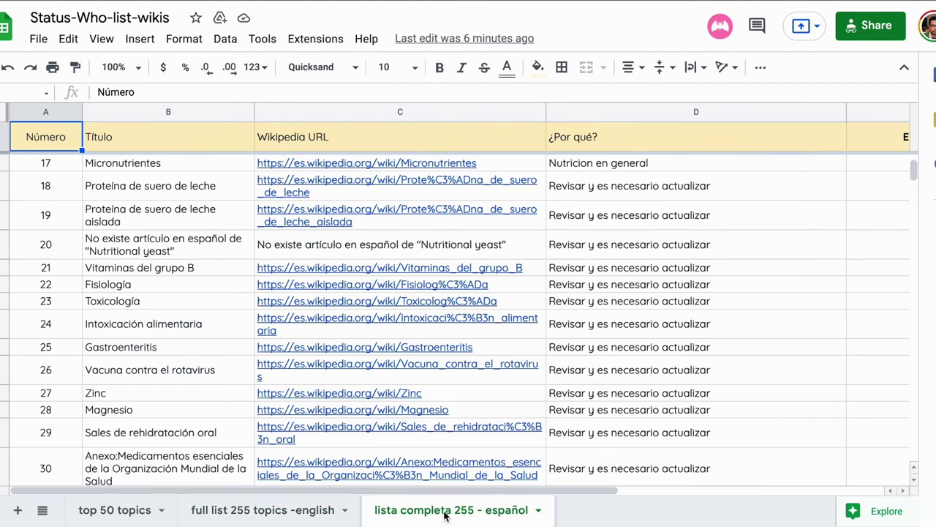
mouse_move(342, 331)
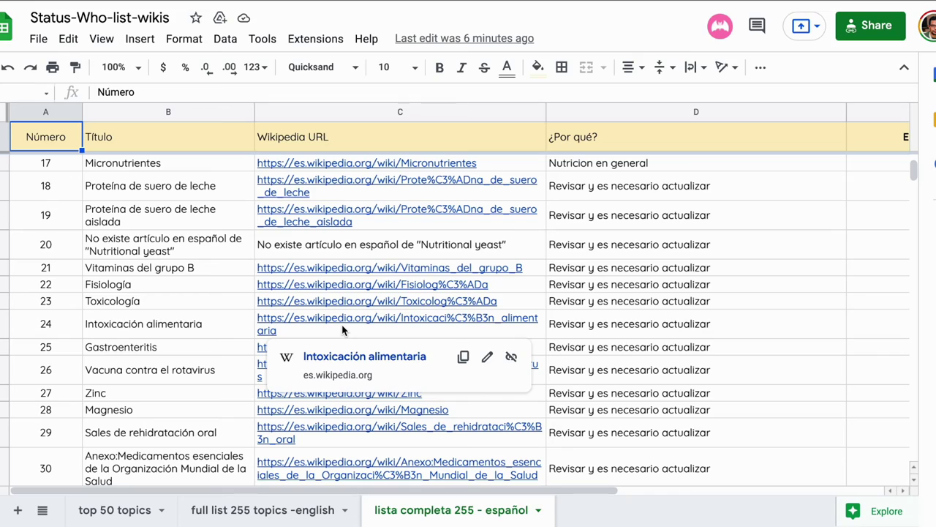